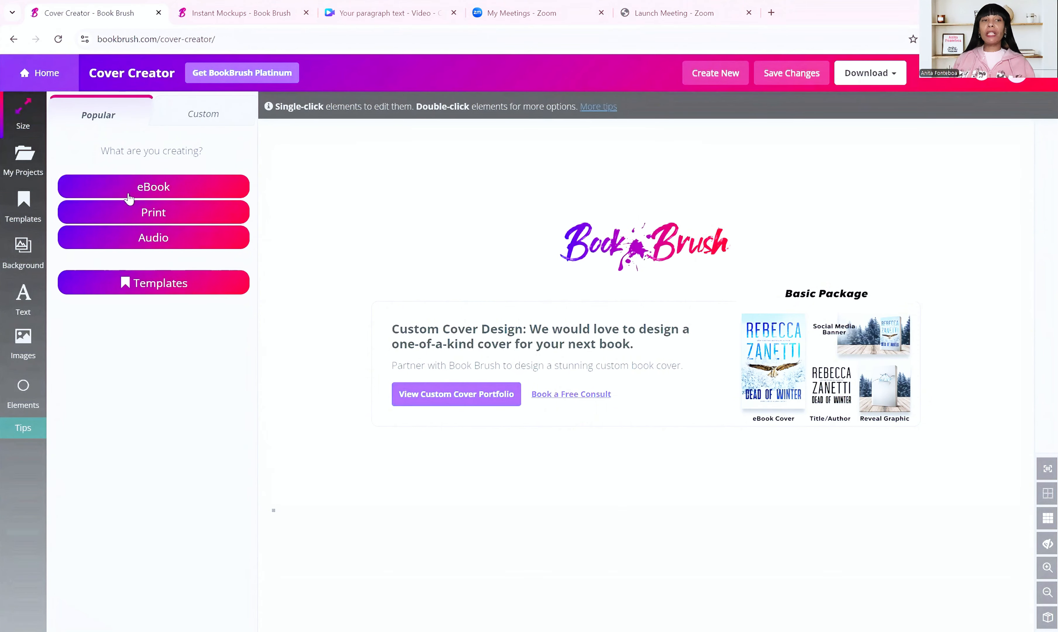
# Open the community cover templates and browse on to the second set of 20
pyautogui.click(162, 283)
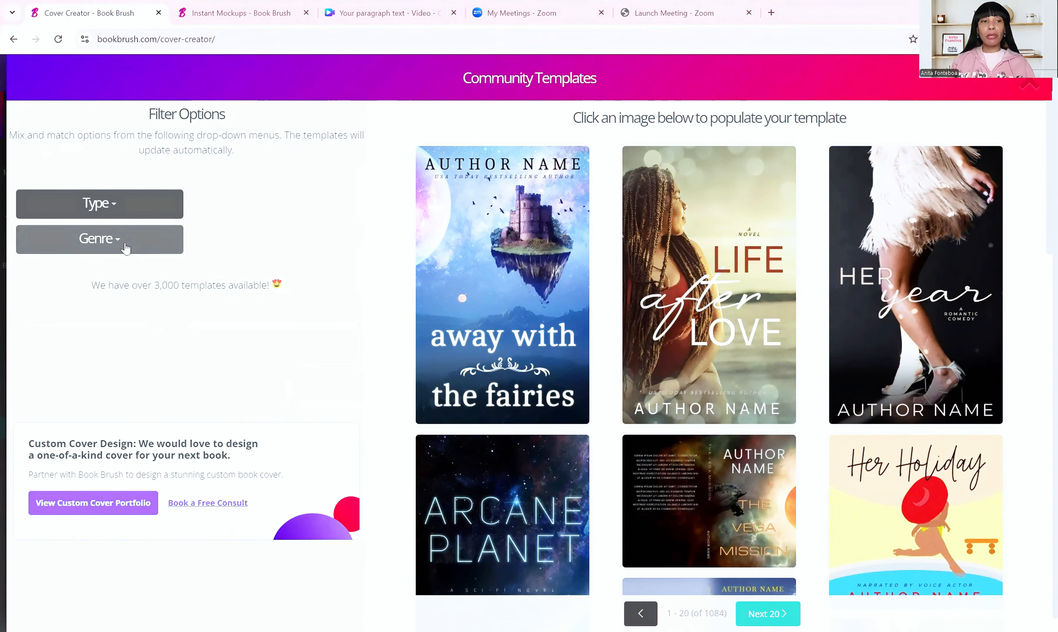
pyautogui.scroll(-10, 597, 467)
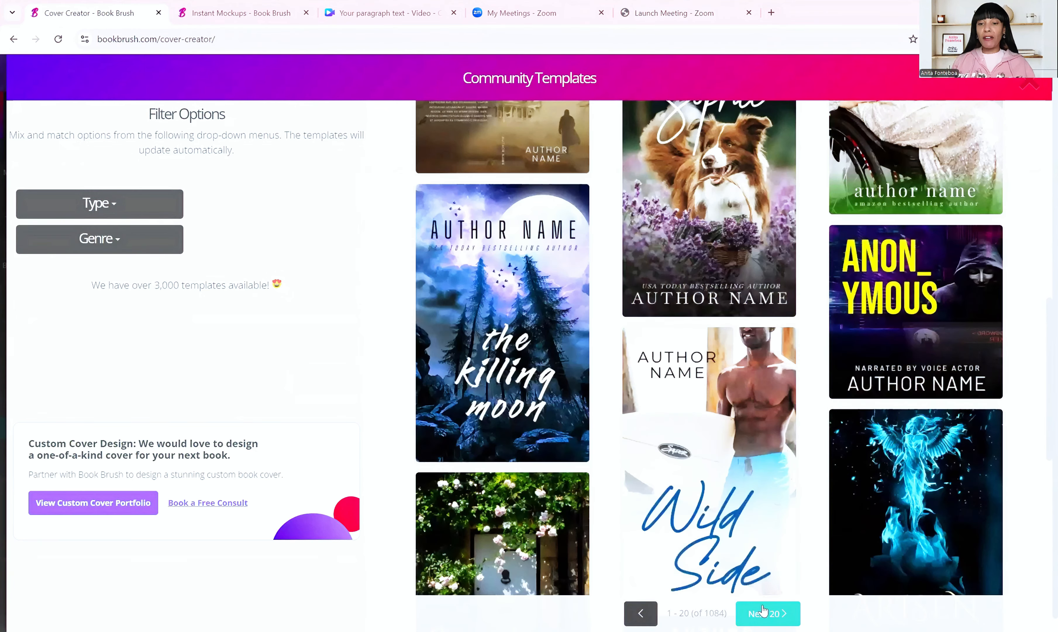
pyautogui.click(763, 610)
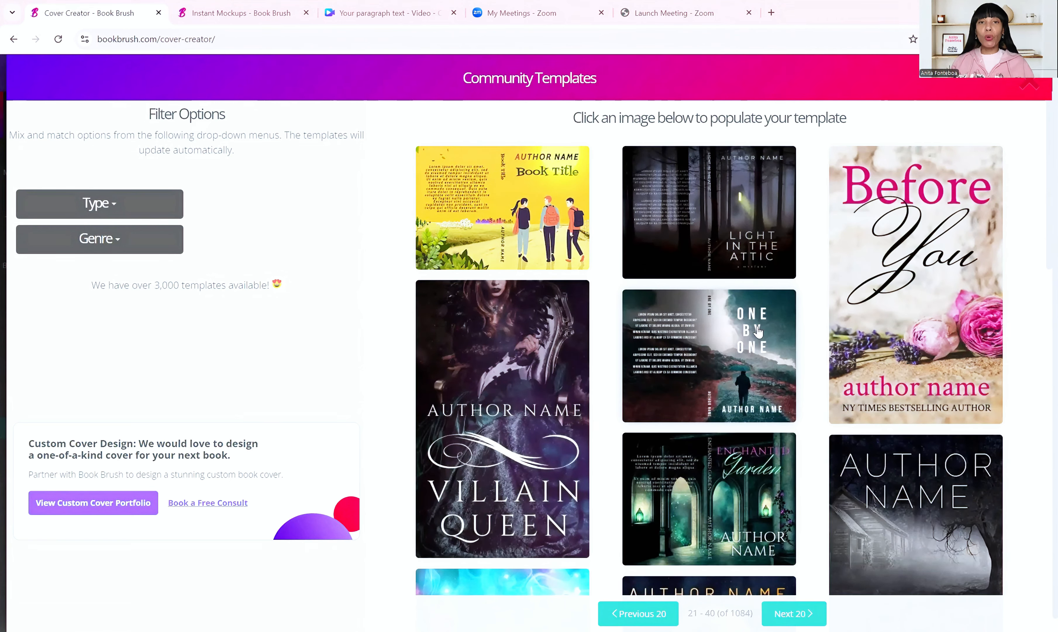
# Filter the cover templates by genre, trying Sci-Fi and General and leaving only Fantasy and Non-fiction selected
pyautogui.click(115, 243)
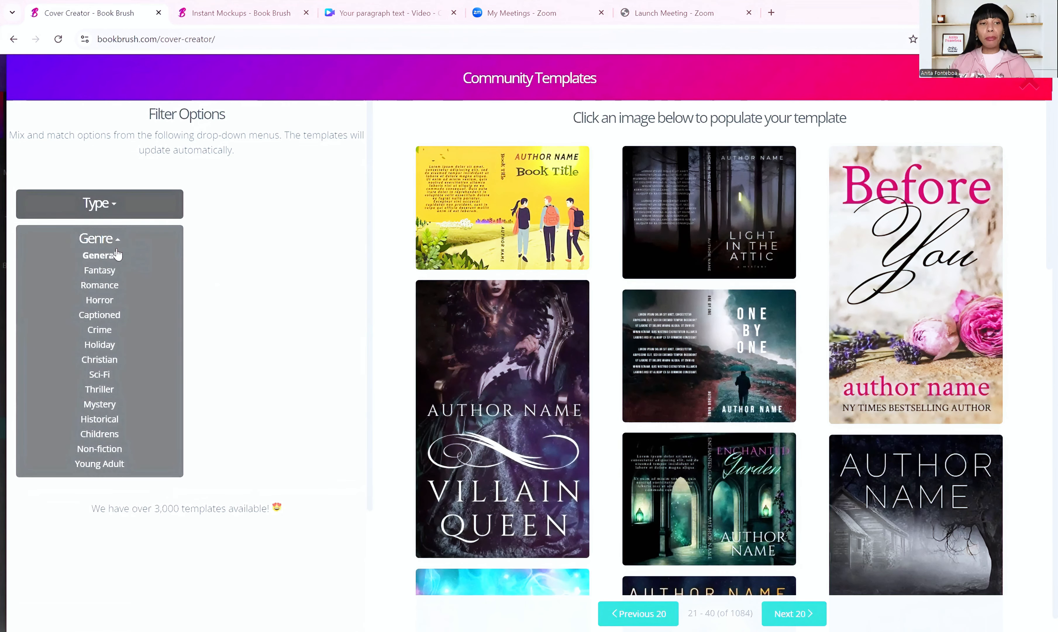
pyautogui.click(100, 374)
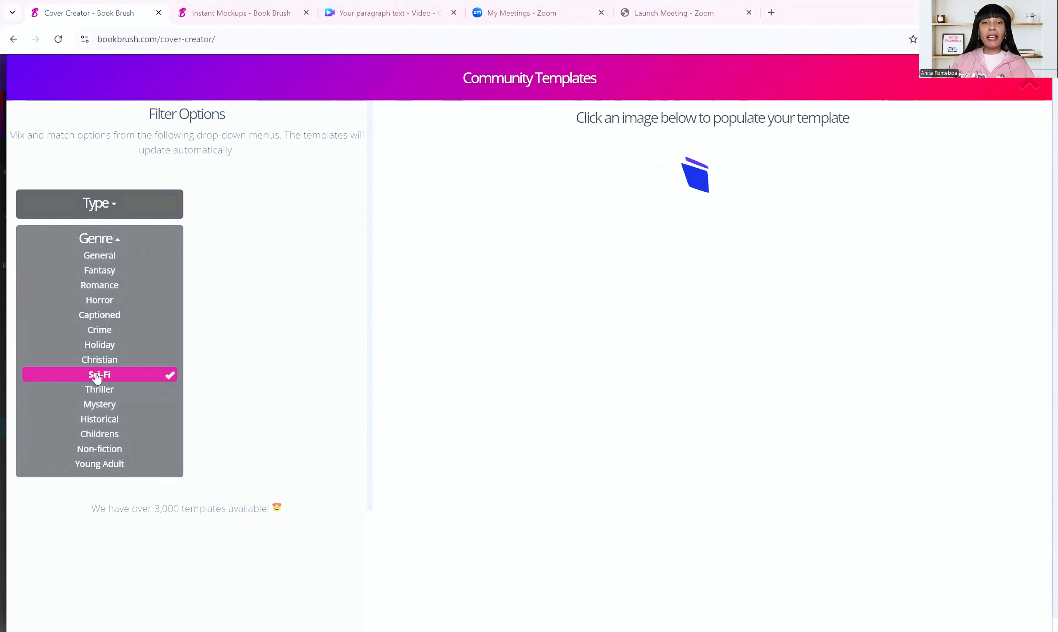
pyautogui.click(103, 256)
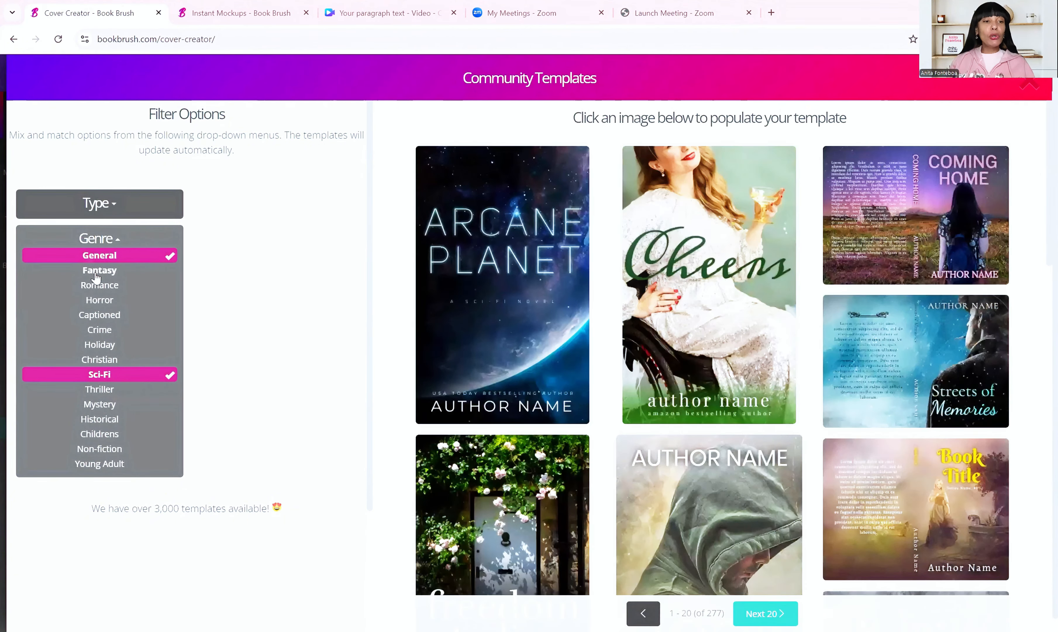
pyautogui.click(105, 449)
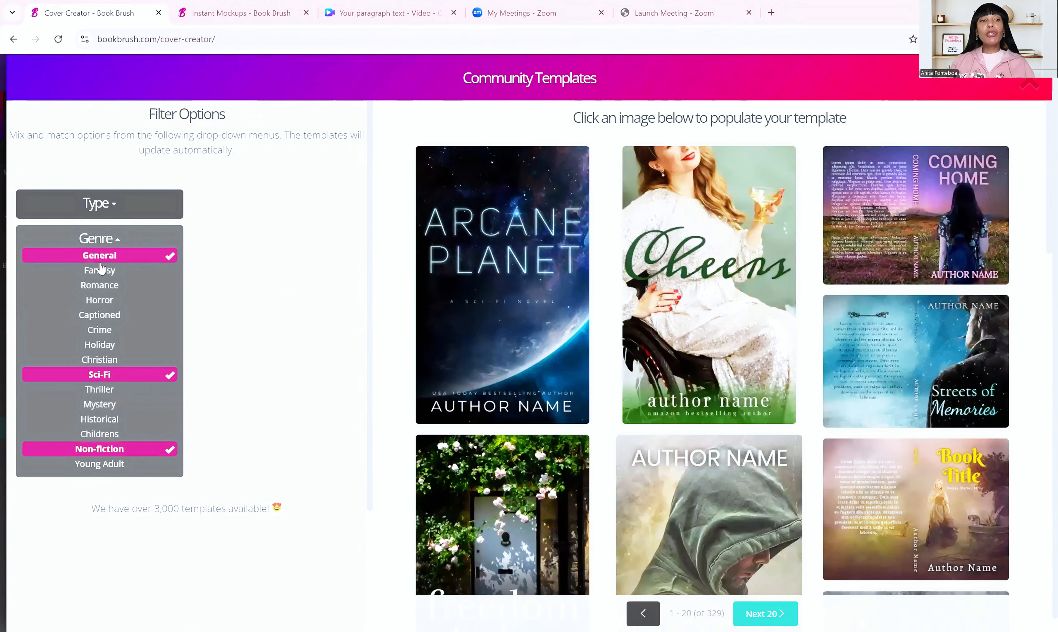
pyautogui.click(99, 271)
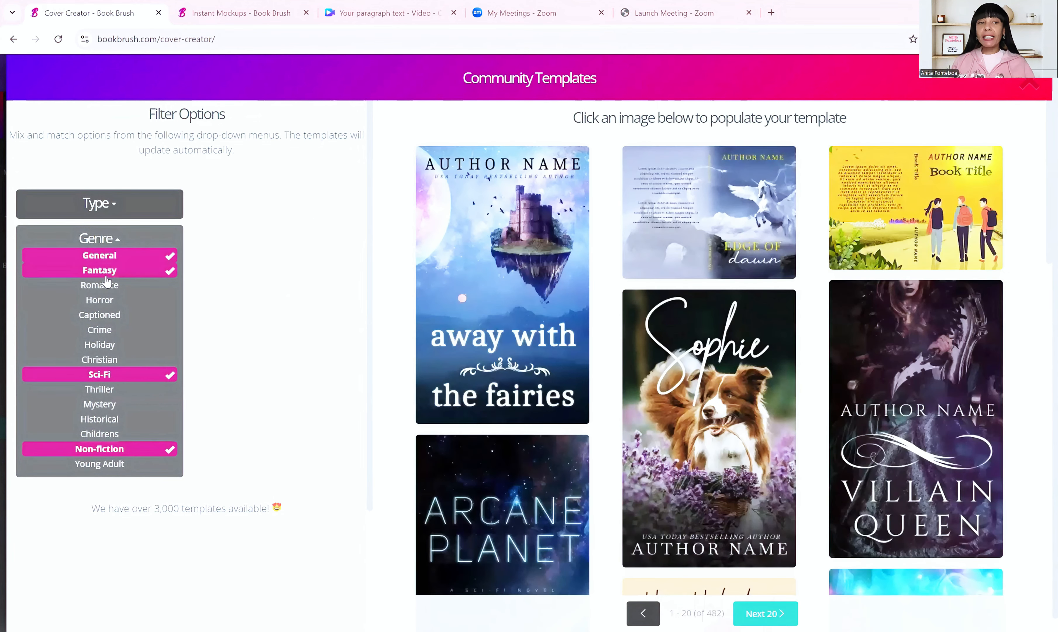
pyautogui.click(98, 259)
pyautogui.click(122, 378)
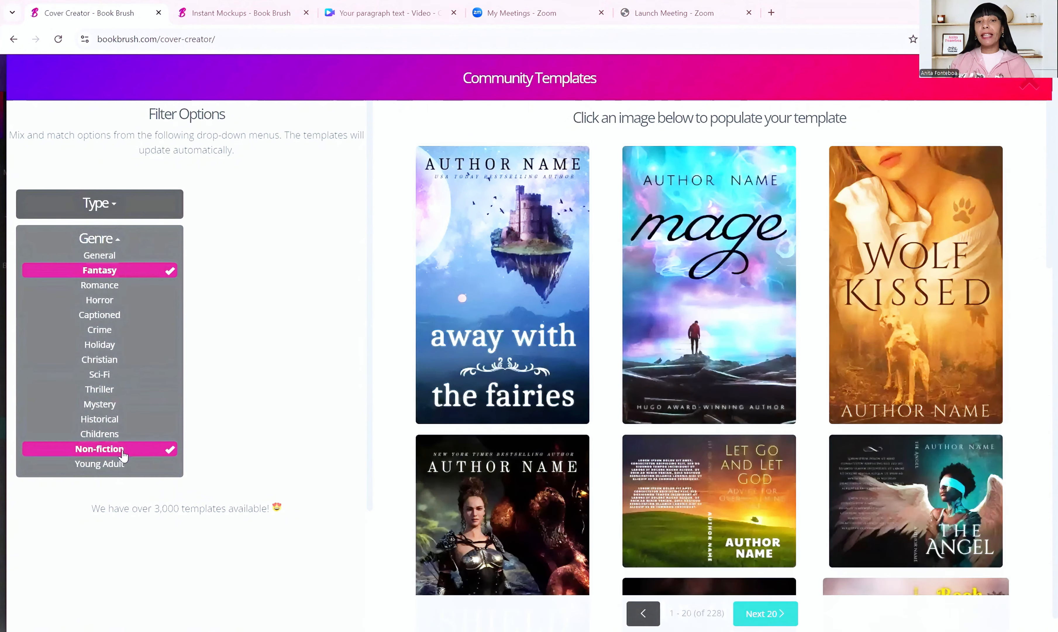
# Switch to Instant Mockups and select the horizontal "Escape to another time..." template
pyautogui.click(231, 12)
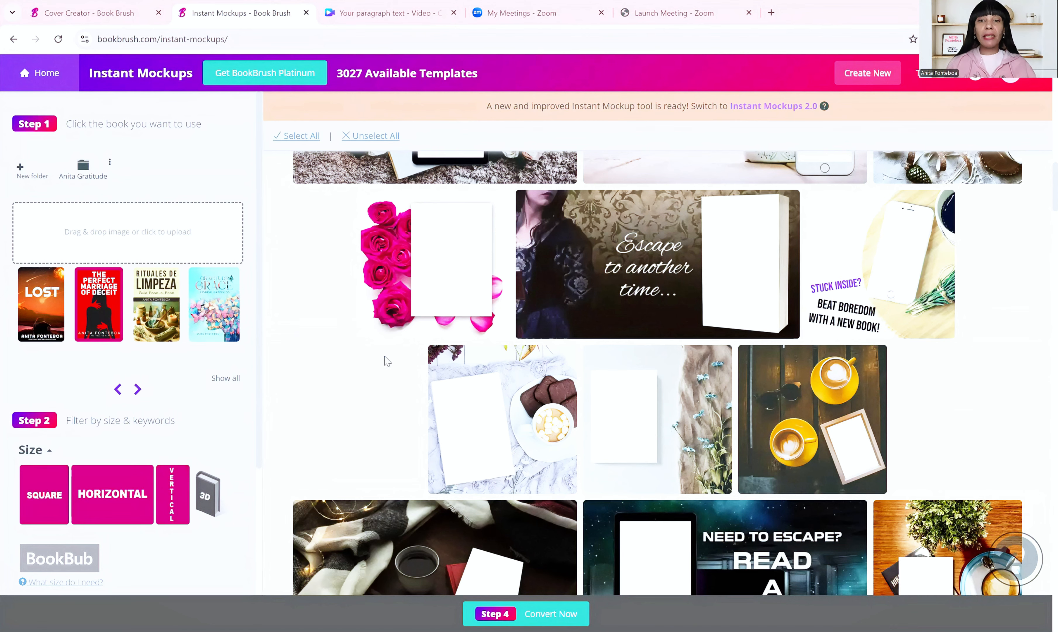
pyautogui.scroll(2, 739, 327)
pyautogui.click(739, 326)
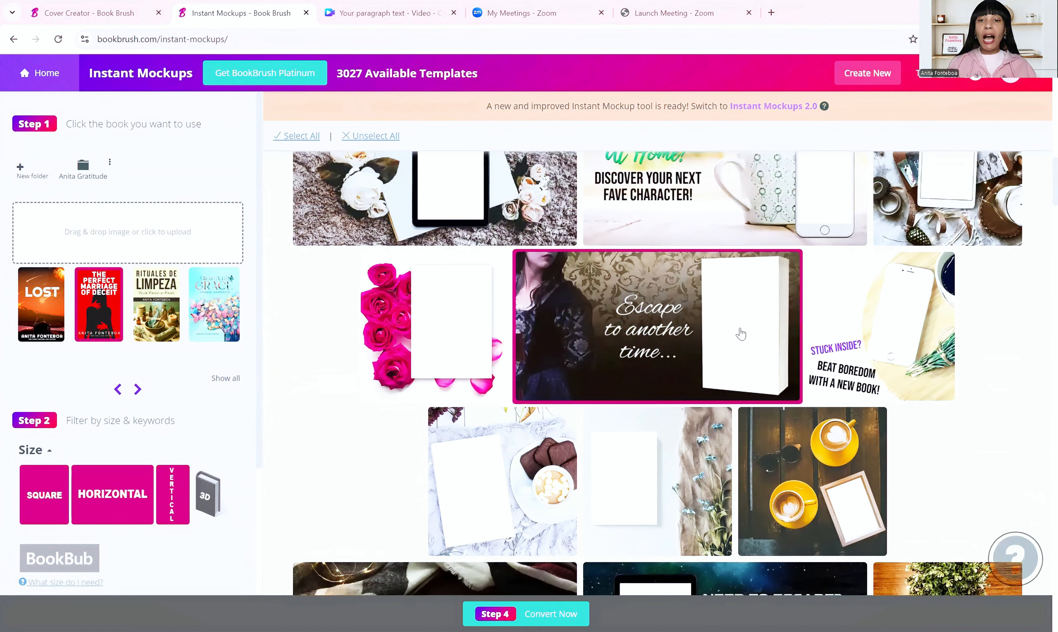
# Convert the selected template with The Perfect Marriage of Deceit cover and download the finished mockup images
pyautogui.scroll(5, 649, 362)
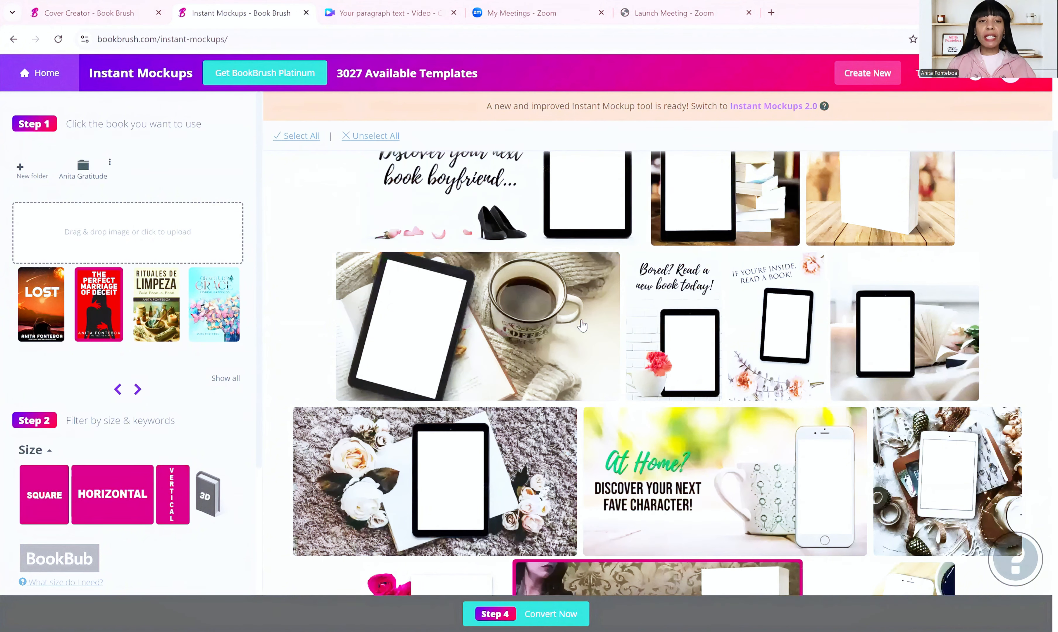
pyautogui.scroll(3, 456, 354)
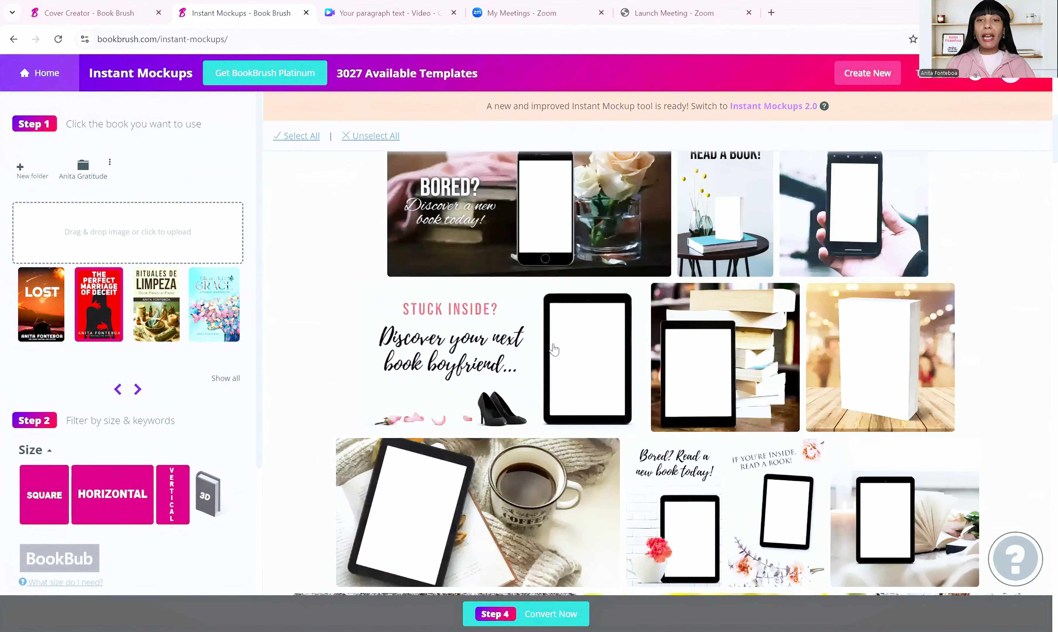
pyautogui.scroll(3, 553, 337)
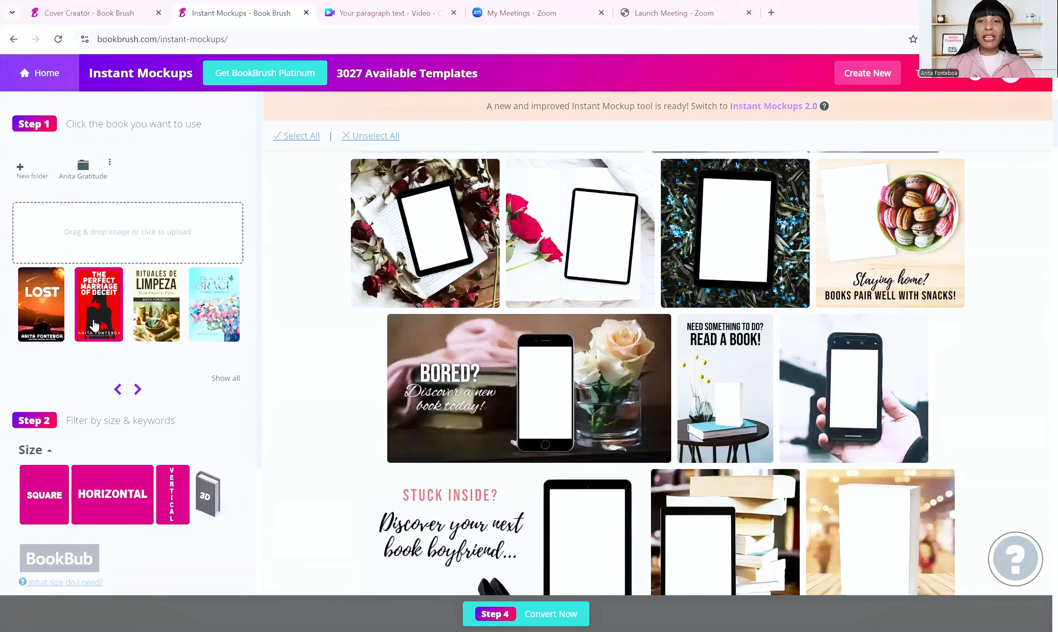
pyautogui.scroll(-5, 560, 351)
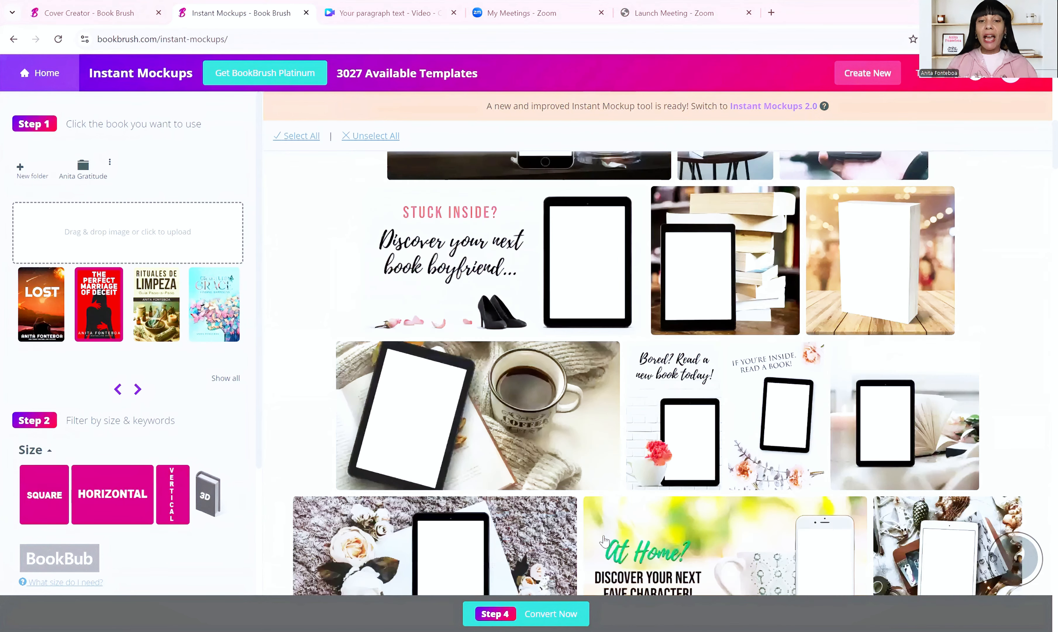
pyautogui.scroll(-1, 605, 541)
pyautogui.click(583, 610)
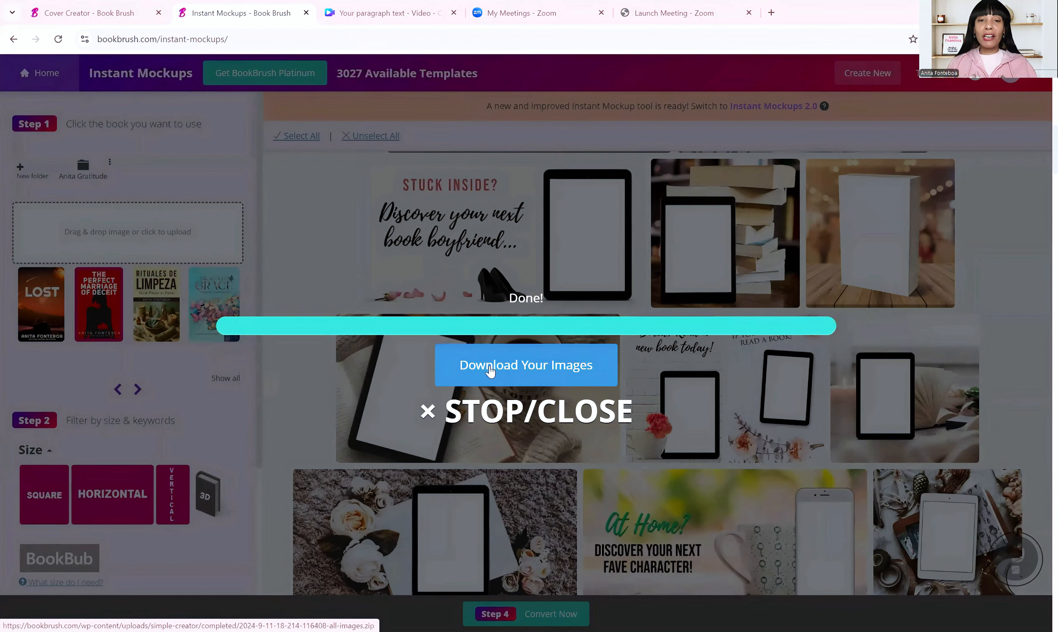
pyautogui.click(529, 370)
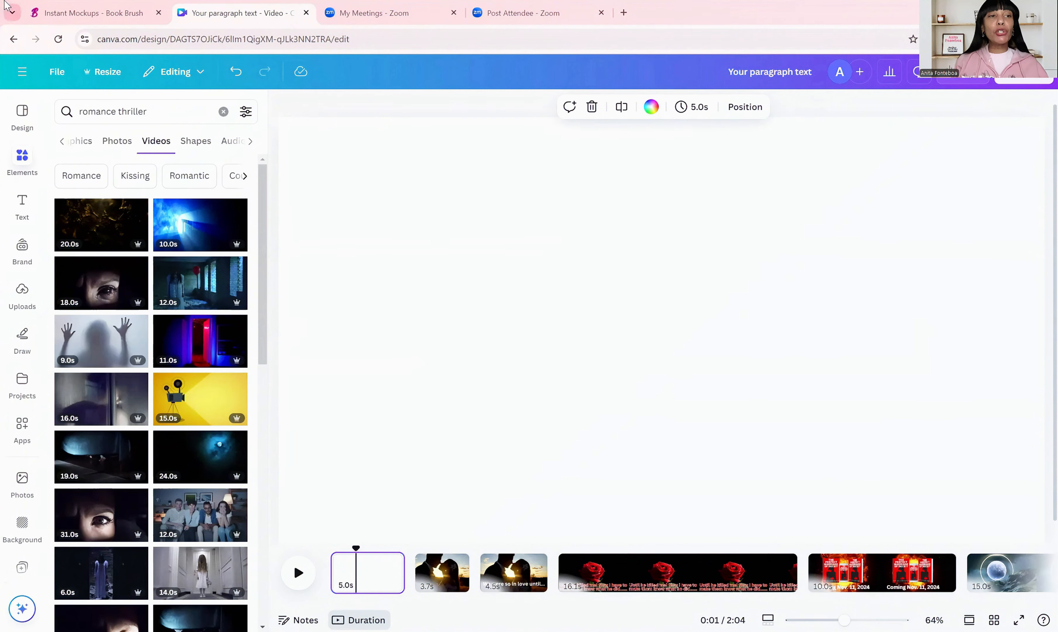
# Search the video elements for "romance" instead of "romance thriller"
pyautogui.moveTo(115, 109); pyautogui.dragTo(177, 116)
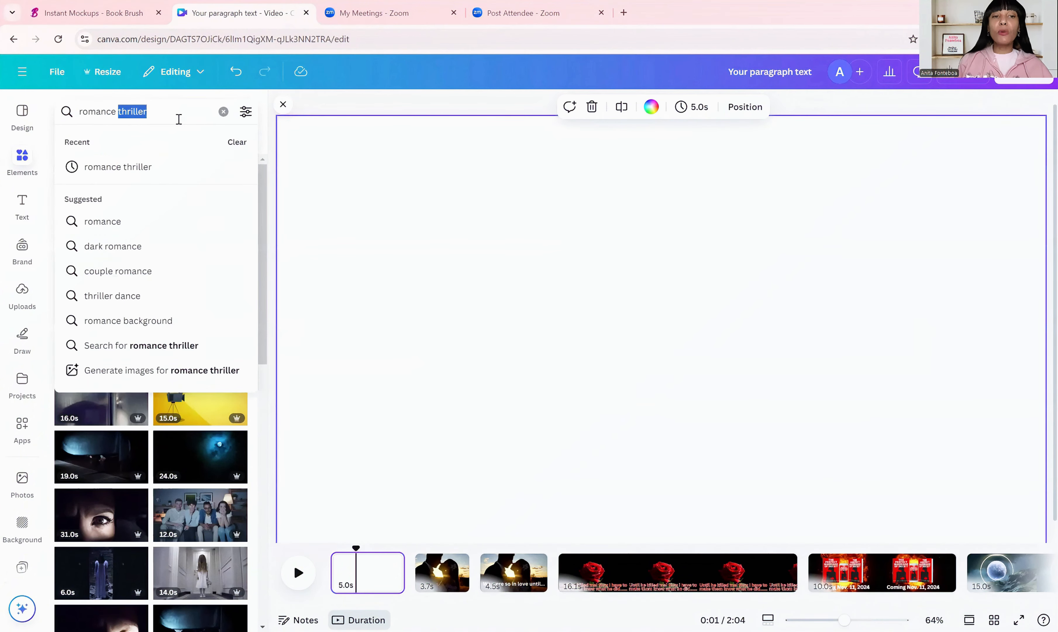
pyautogui.press('BackSpace')
pyautogui.press('Return')
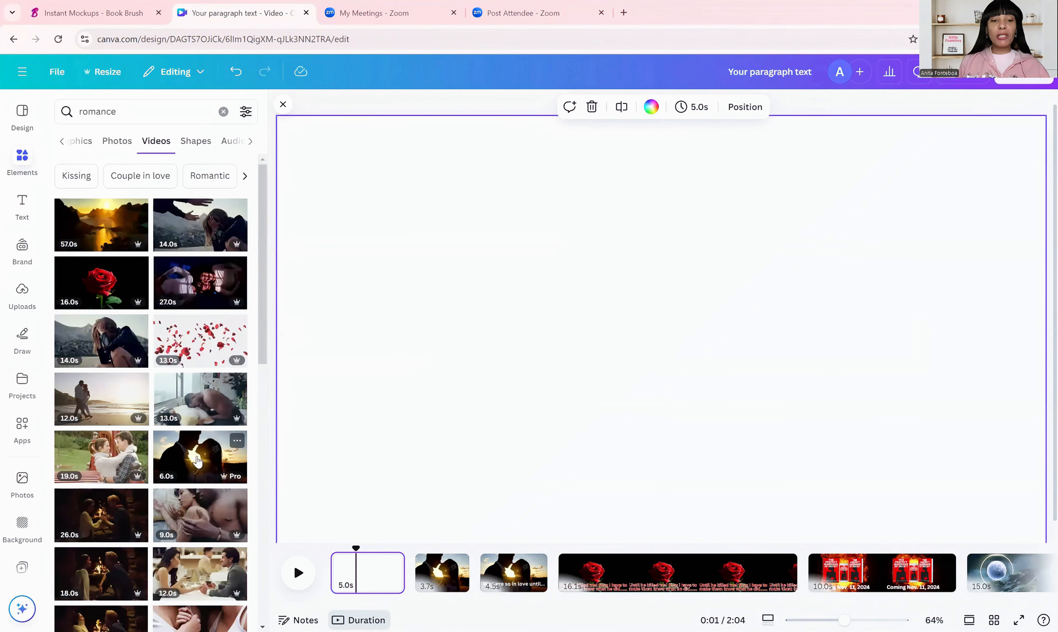
# Review the two kissing-couple pages of the trailer and pause the background video on the captioned one
pyautogui.click(443, 573)
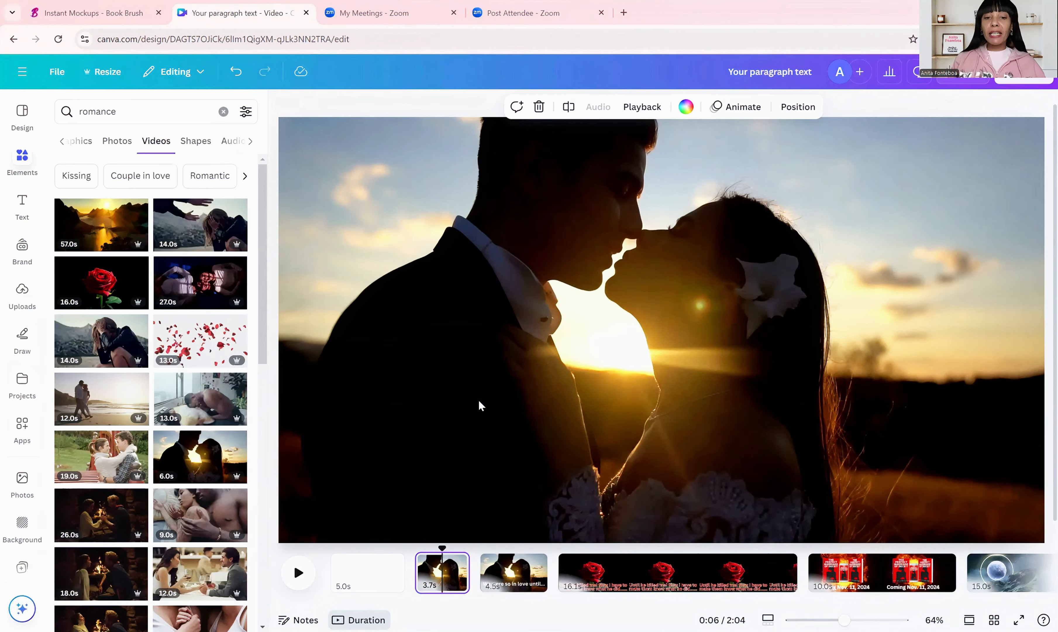
pyautogui.click(514, 577)
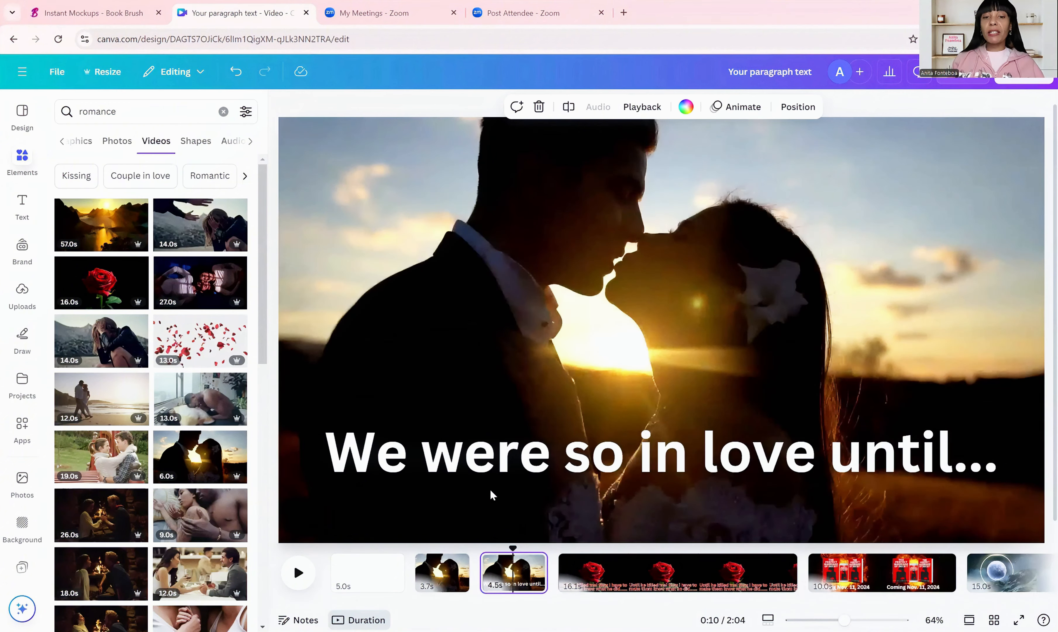
pyautogui.click(397, 303)
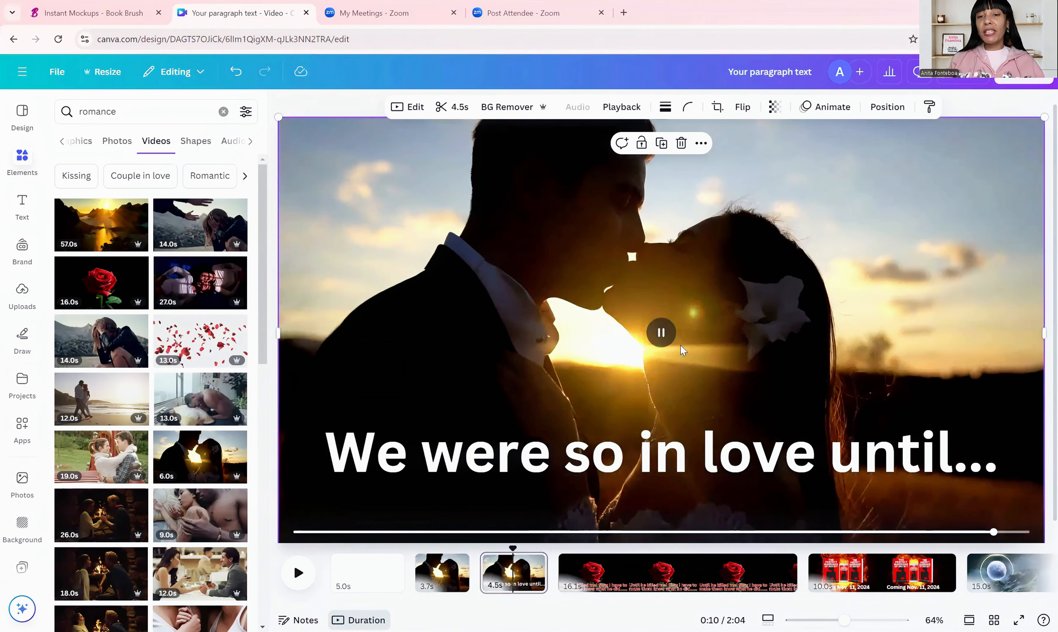
pyautogui.click(664, 341)
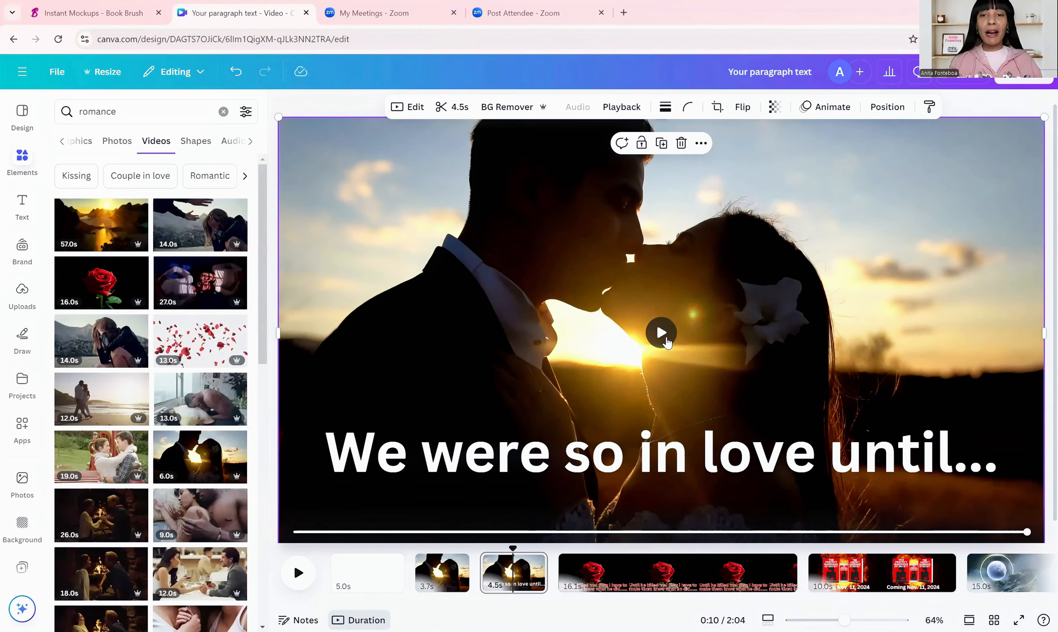
# Review the trailer pages with the burning rose, the book mockups and the moon scene along the timeline
pyautogui.click(655, 567)
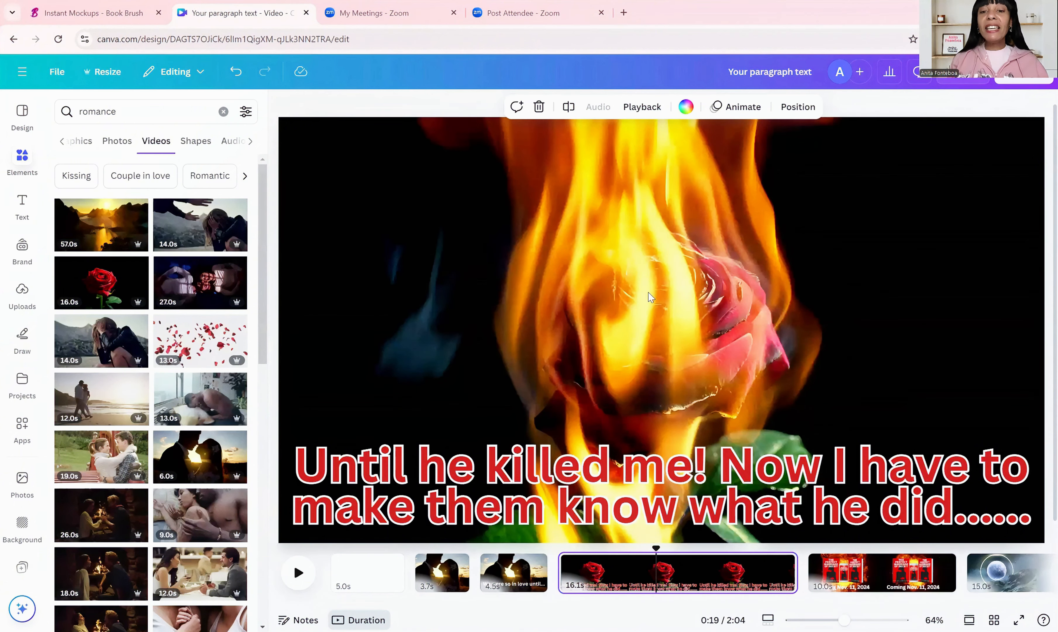
pyautogui.click(650, 296)
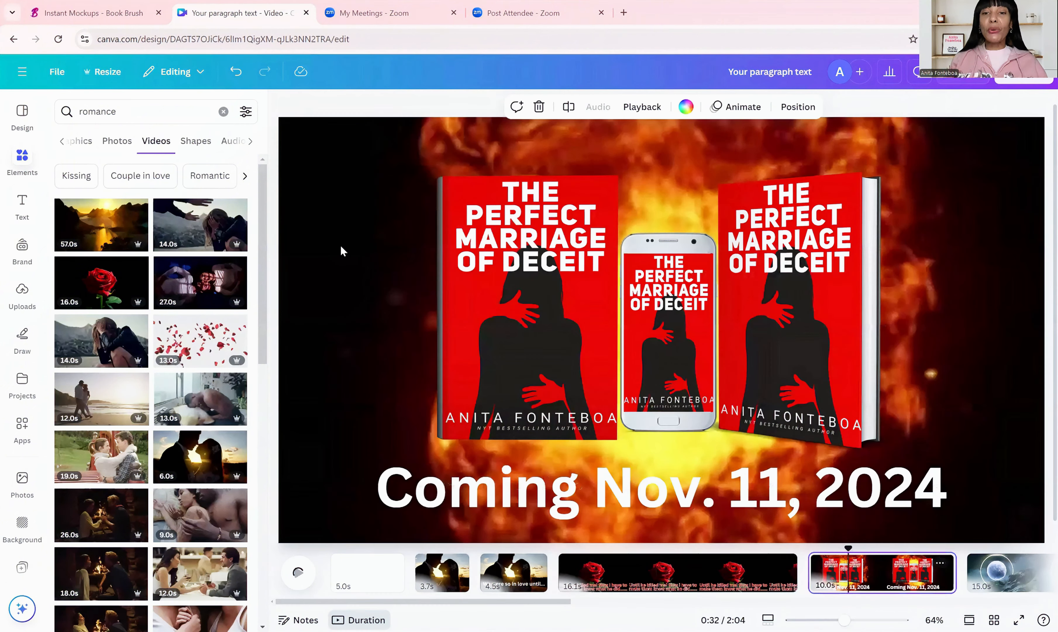
pyautogui.click(664, 327)
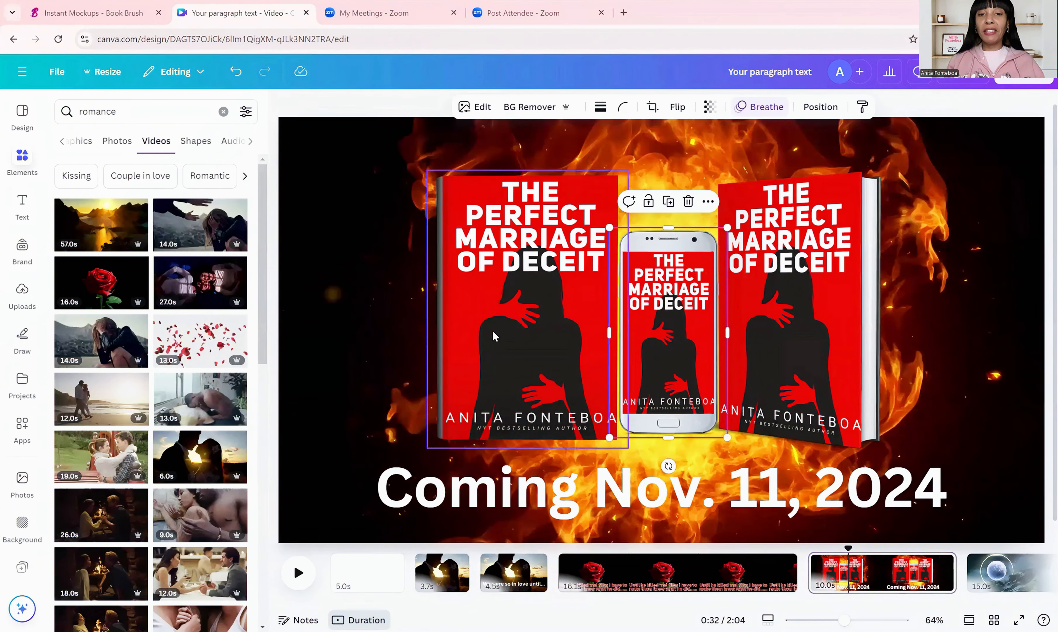
pyautogui.press('space')
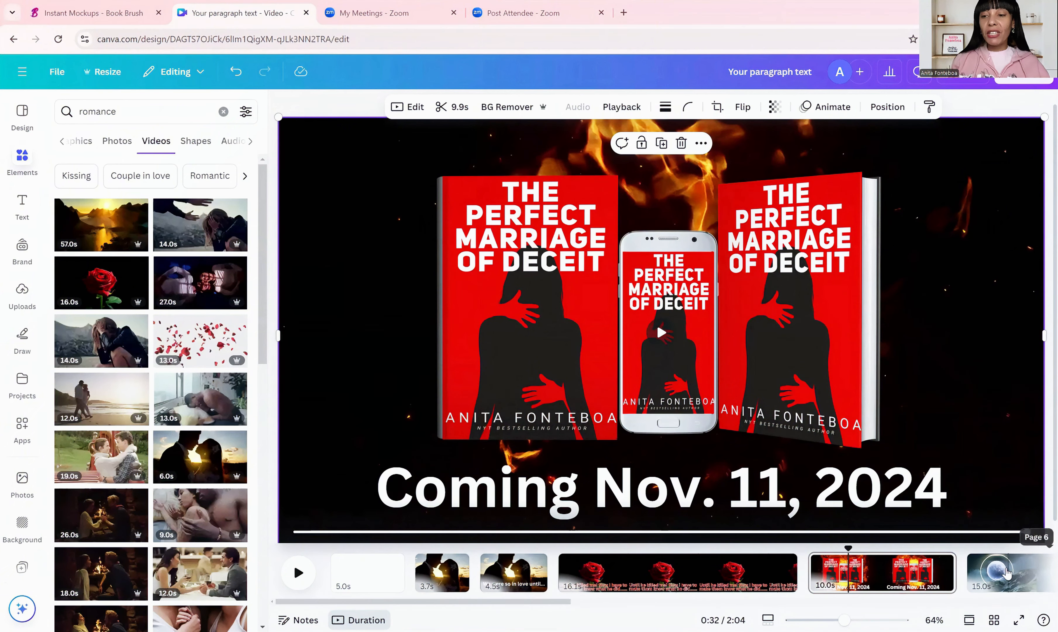
pyautogui.click(1023, 573)
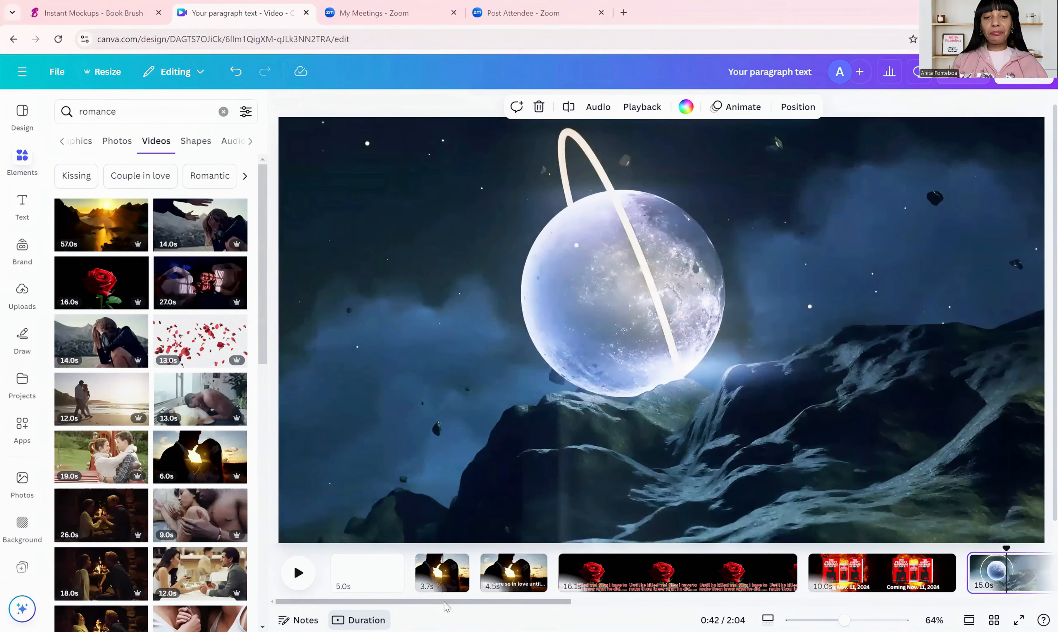
pyautogui.moveTo(507, 605); pyautogui.dragTo(717, 605)
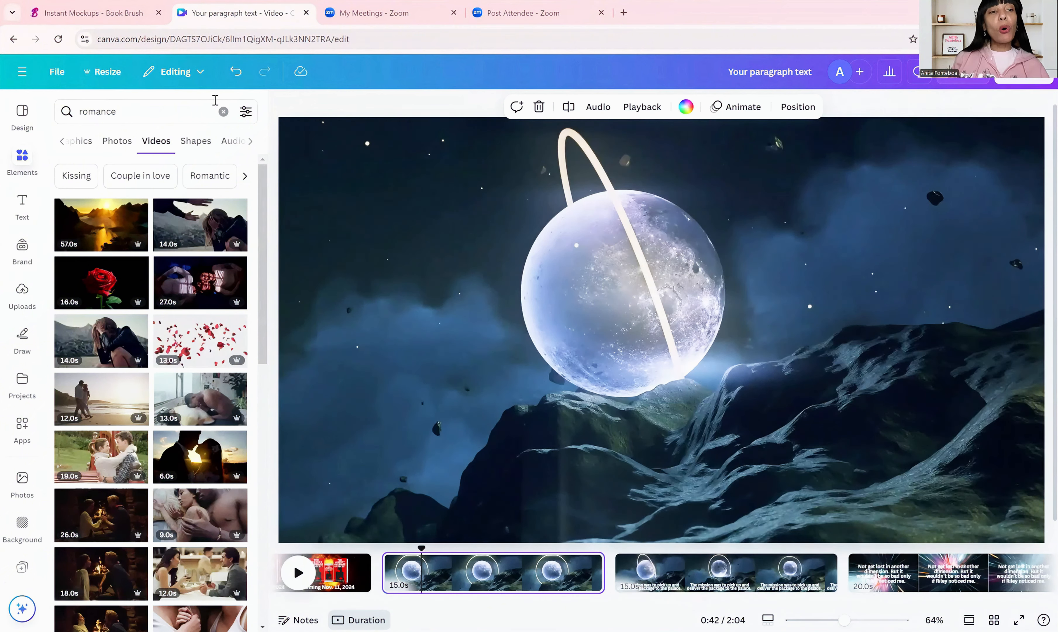
# Search the video elements for "sci fi" and browse the clips
pyautogui.click(129, 111)
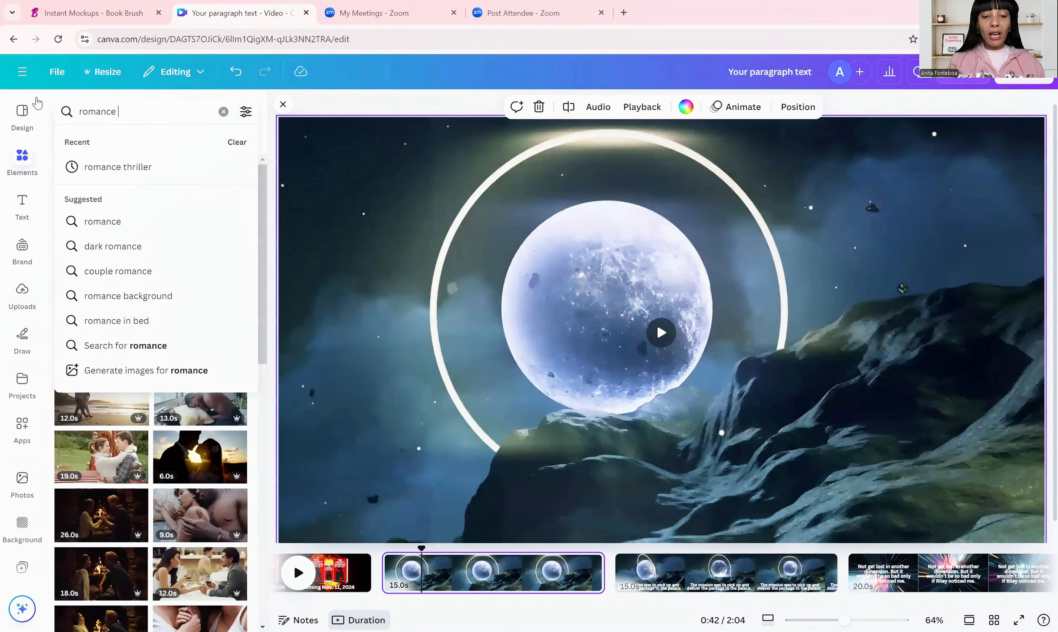
pyautogui.hotkey('ctrl', 'a')
pyautogui.write('sci')
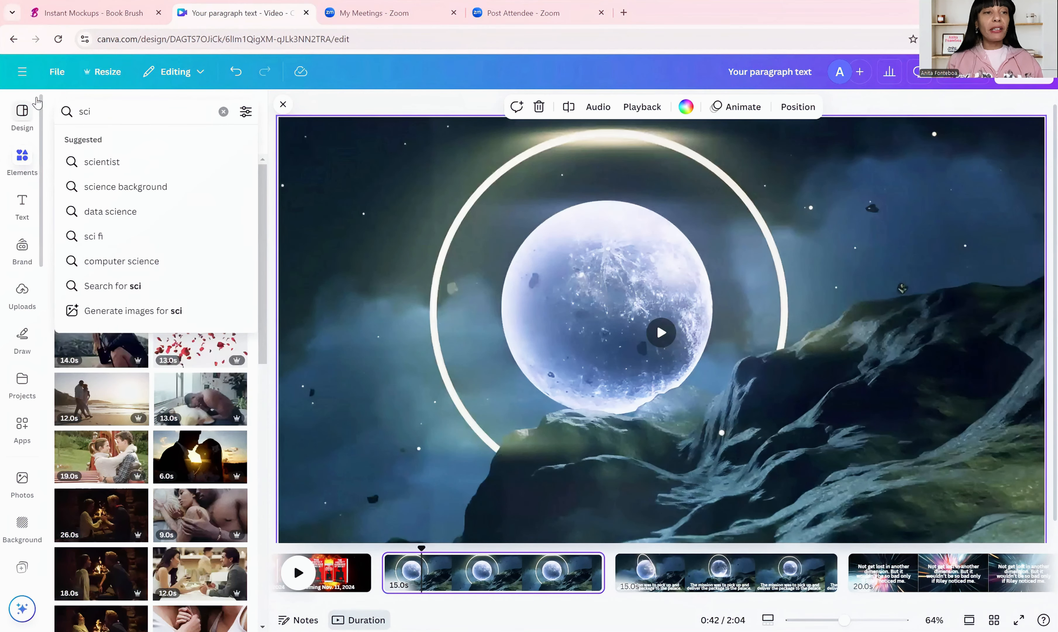
pyautogui.write(' fi')
pyautogui.press('Return')
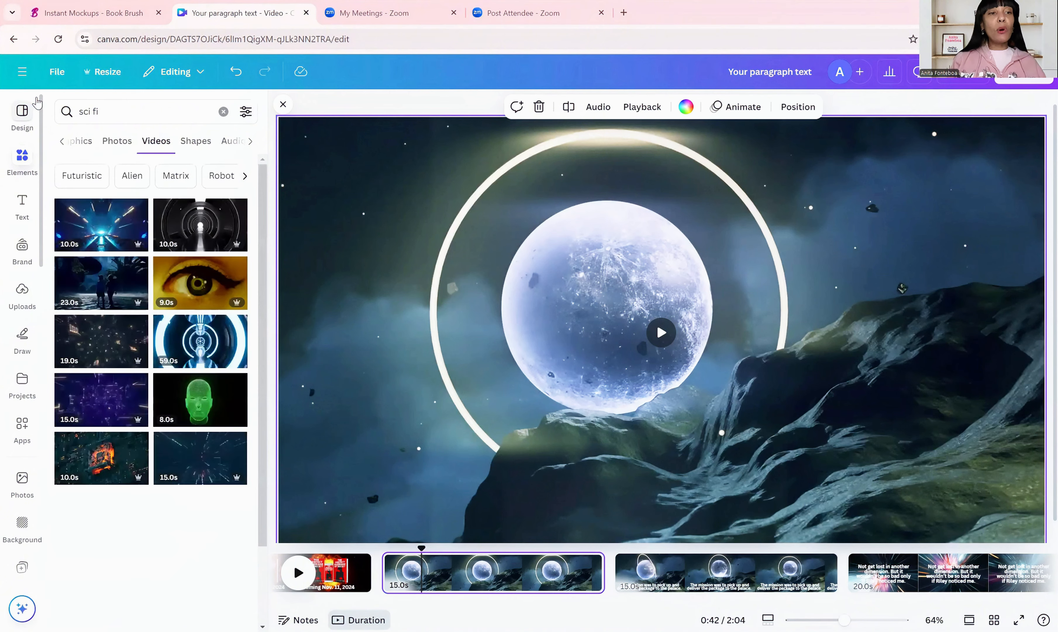
pyautogui.scroll(-5, 120, 293)
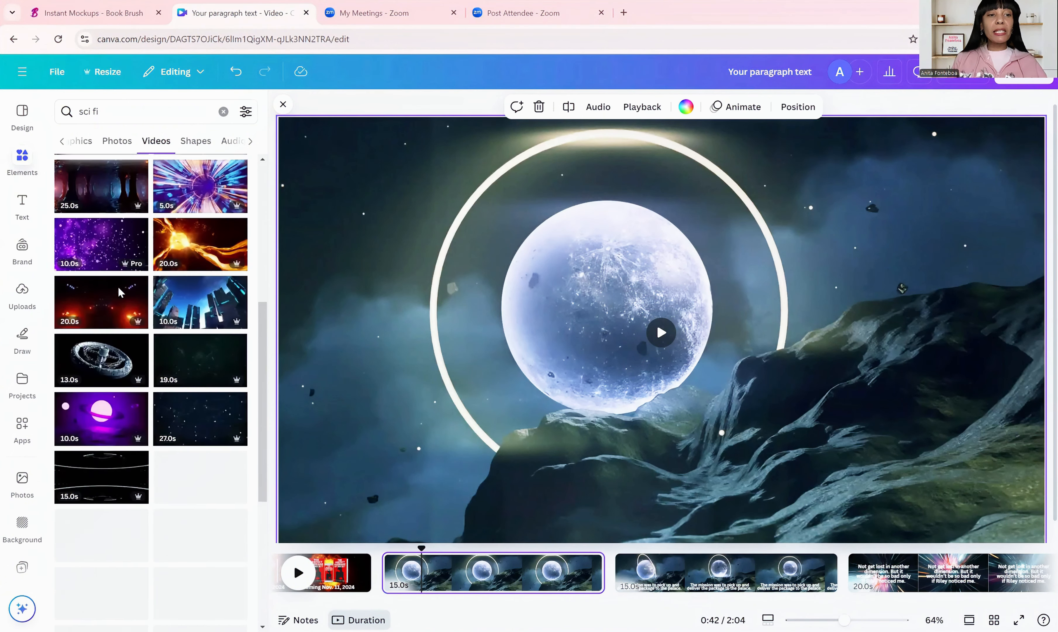
pyautogui.scroll(-4, 121, 293)
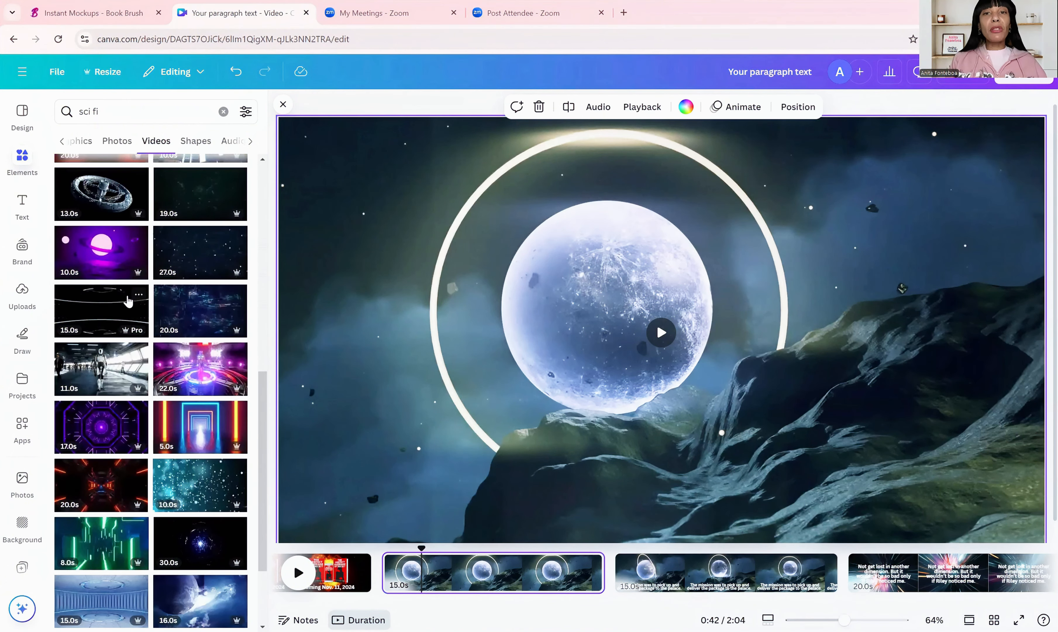
pyautogui.scroll(3, 128, 305)
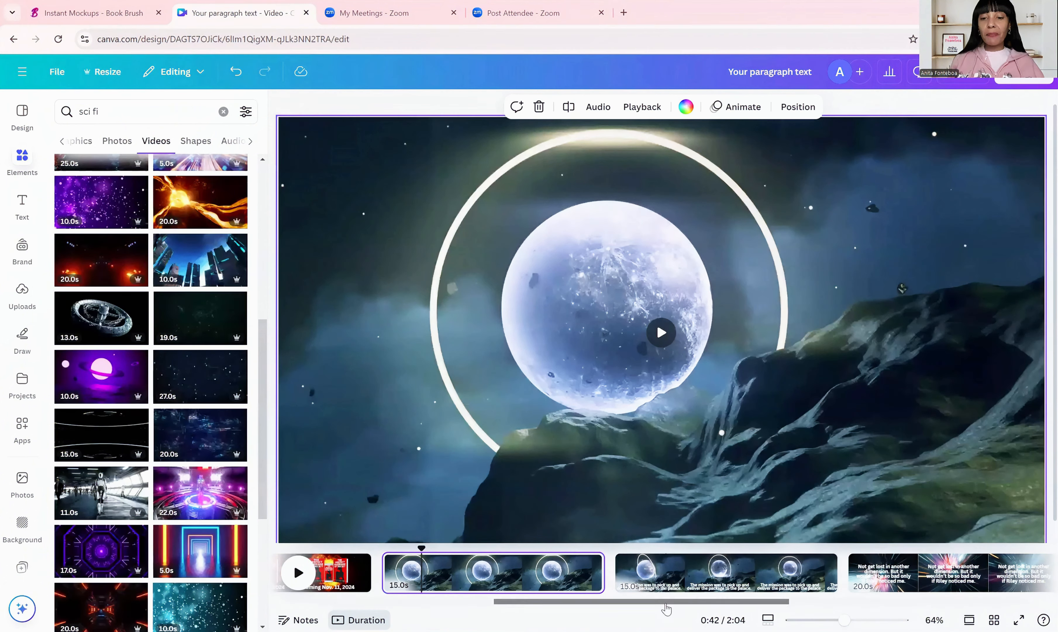
# Open the trailer page captioned "The mission was to pick up and deliver the package to the palace." and play its moon video
pyautogui.moveTo(669, 602); pyautogui.dragTo(820, 601)
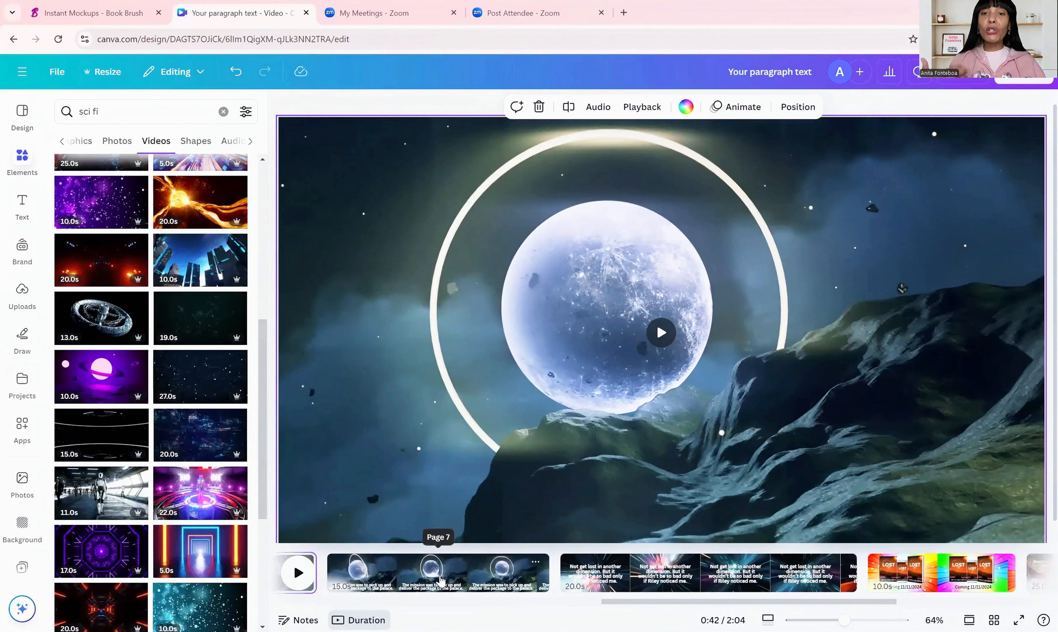
pyautogui.click(439, 581)
pyautogui.click(659, 333)
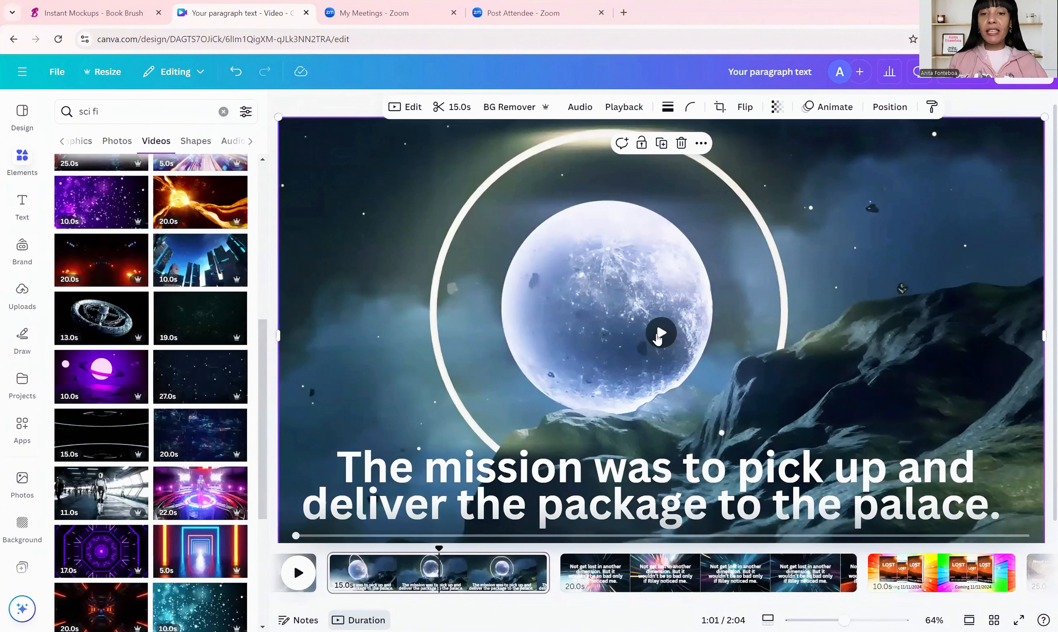
pyautogui.click(659, 337)
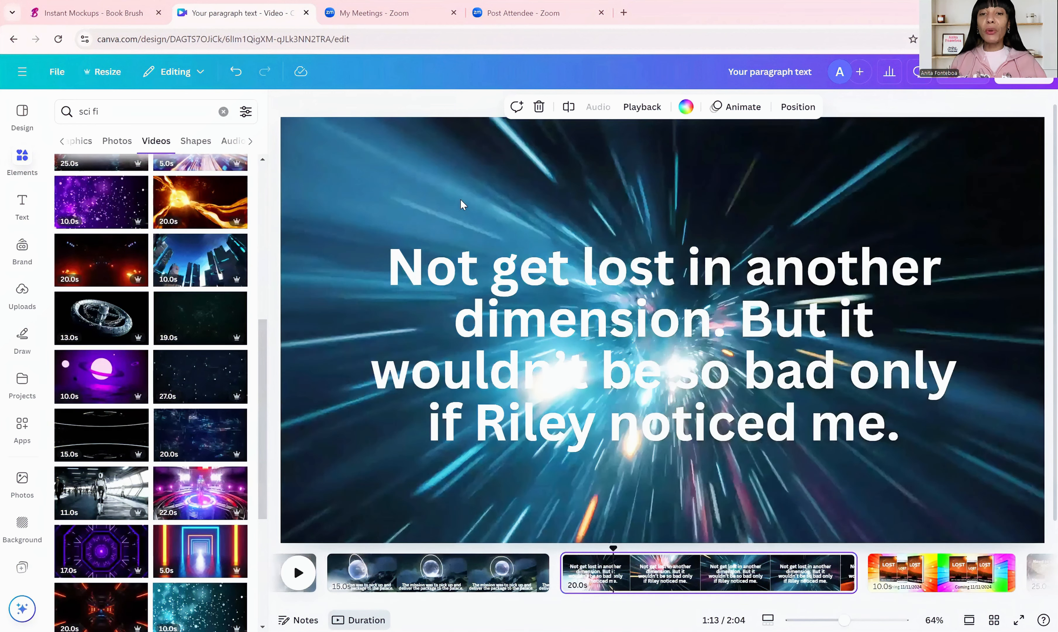
# Review the background video on the "Not get lost in another dimension" page and the following page with the LOST book mockups
pyautogui.click(461, 198)
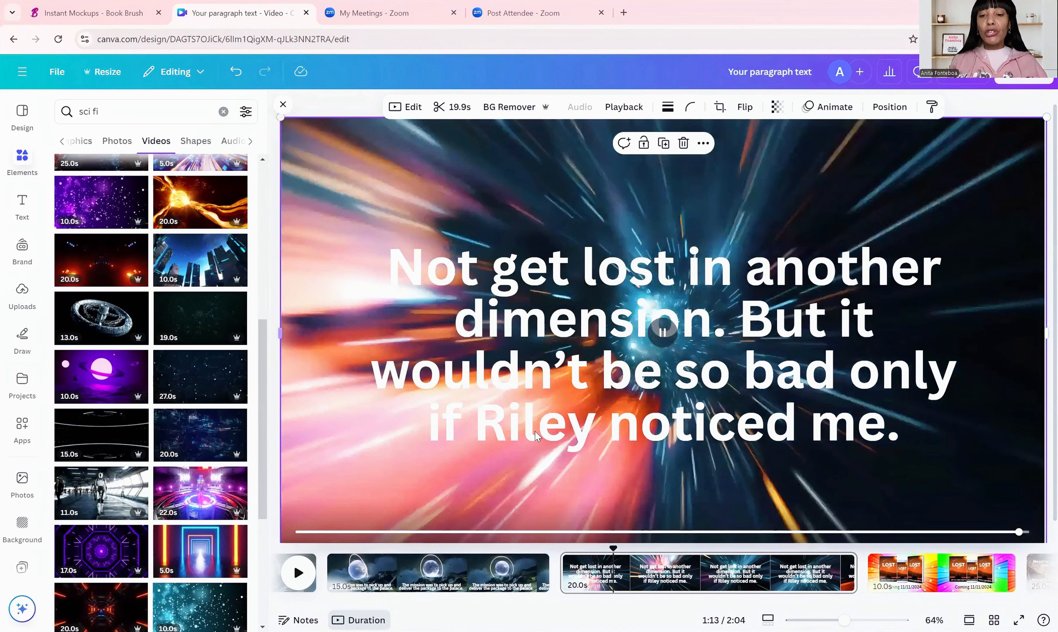
pyautogui.hscroll(5, 786, 592)
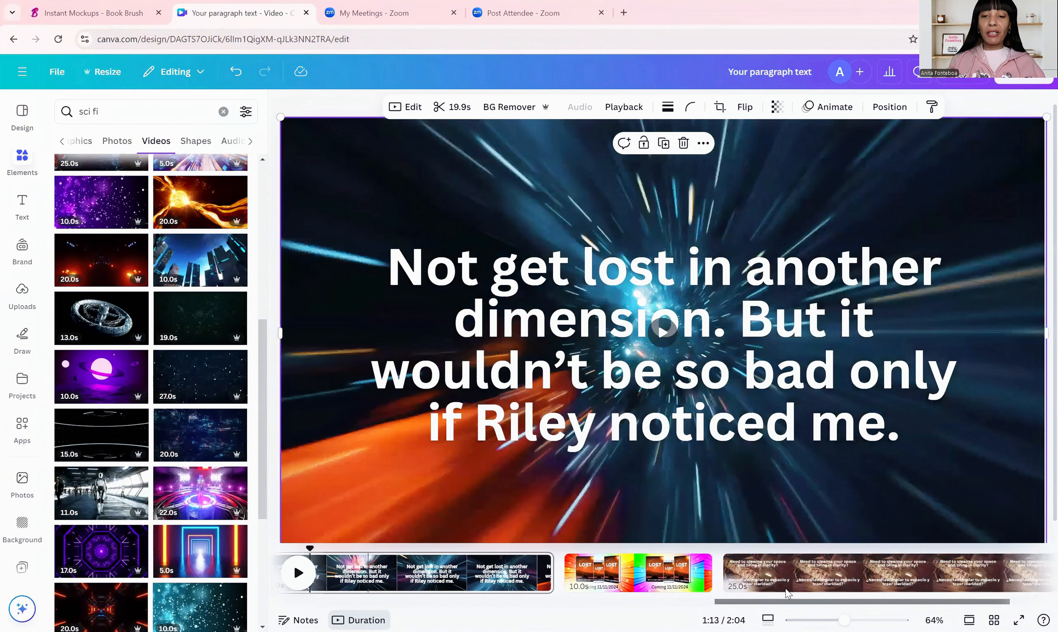
pyautogui.click(594, 573)
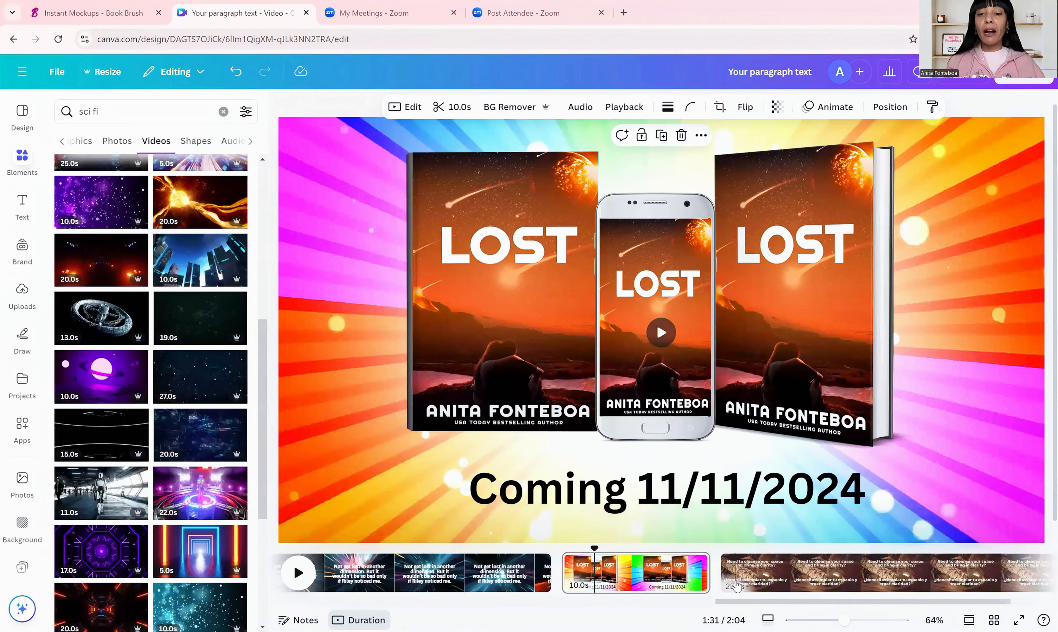
# Open the 25-second "Watch full trailer w/music." page and play its bilingual video
pyautogui.click(734, 593)
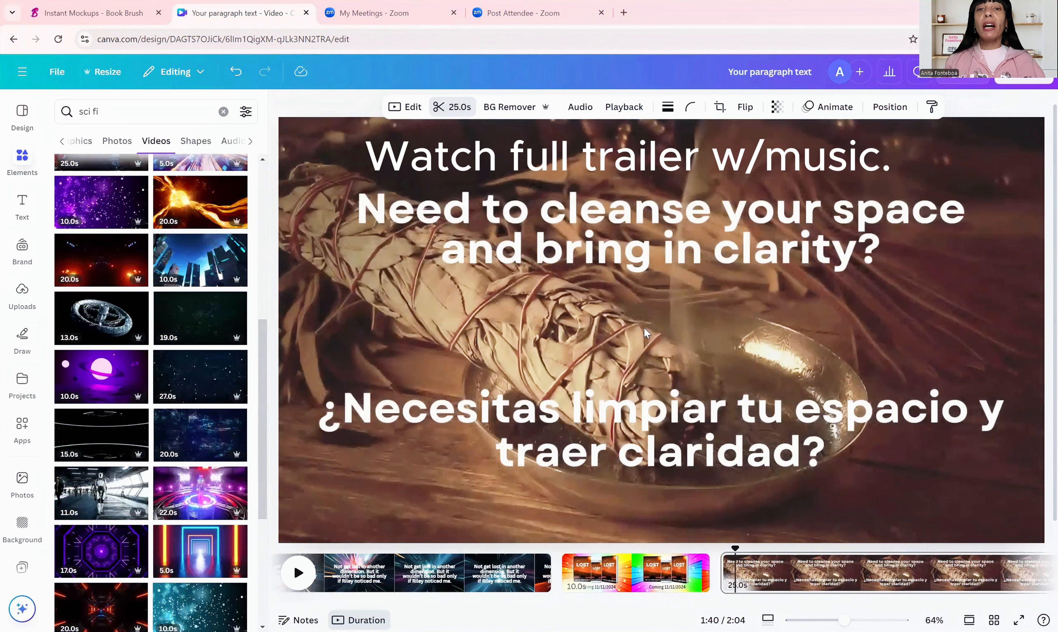
pyautogui.click(642, 328)
pyautogui.click(661, 331)
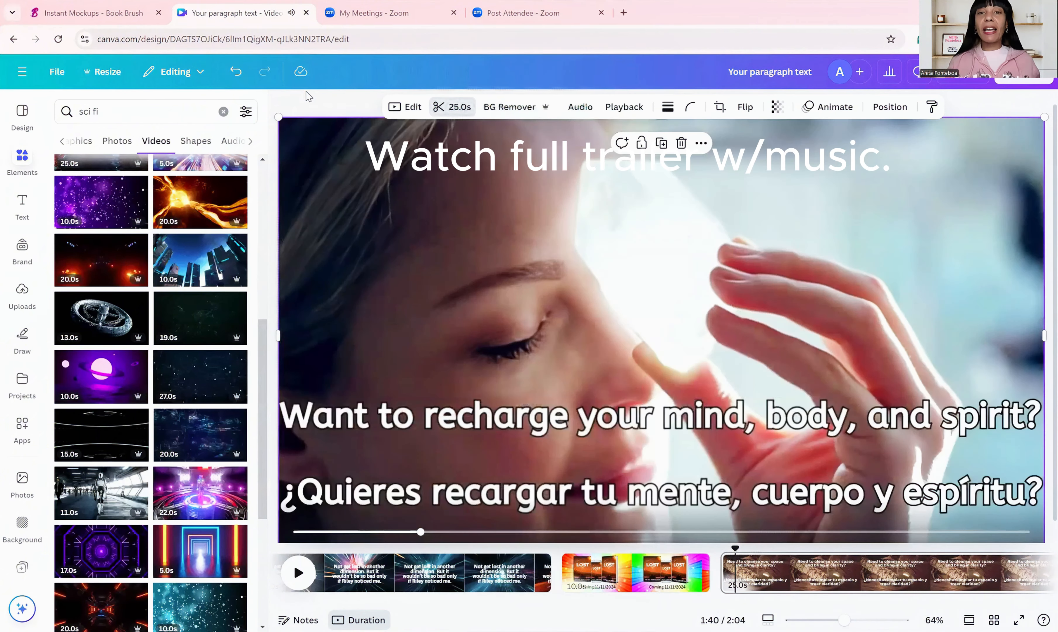